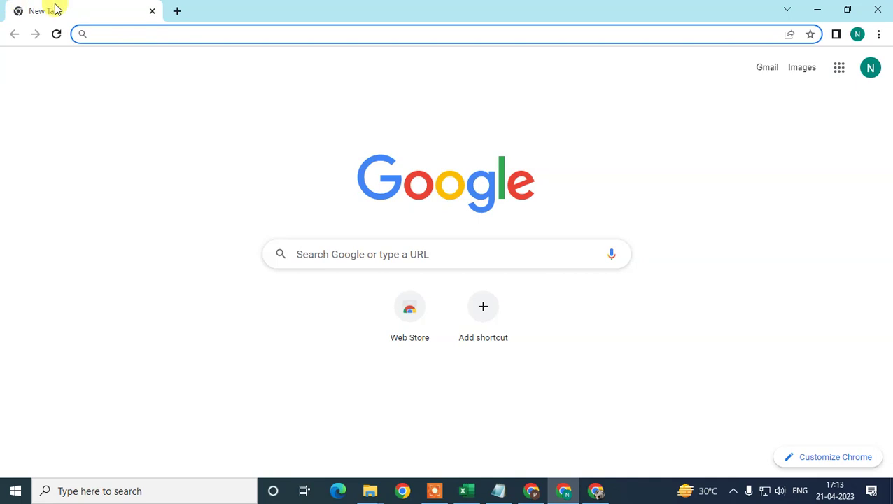
Open Chrome's three-dot main menu from the New Tab page
click(878, 34)
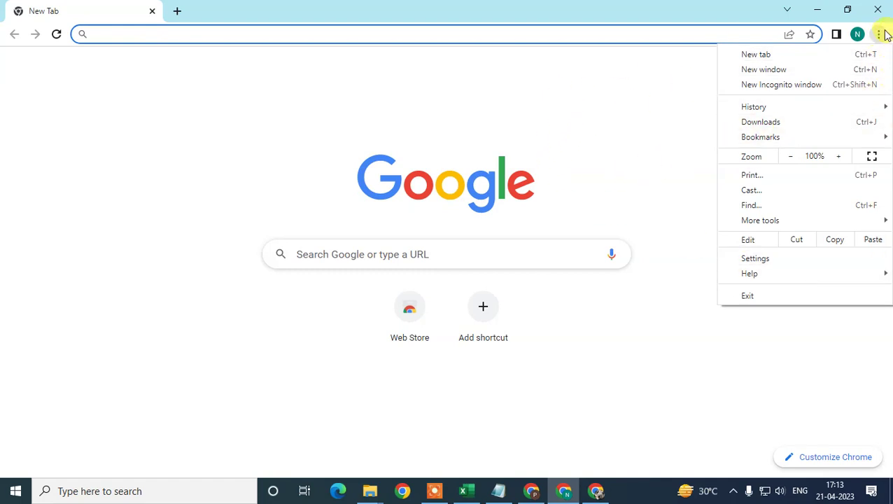
click(763, 277)
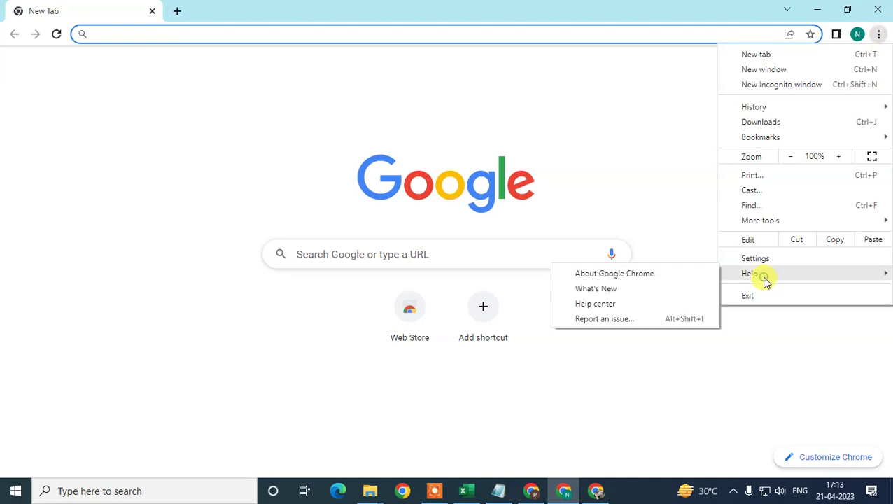
click(620, 274)
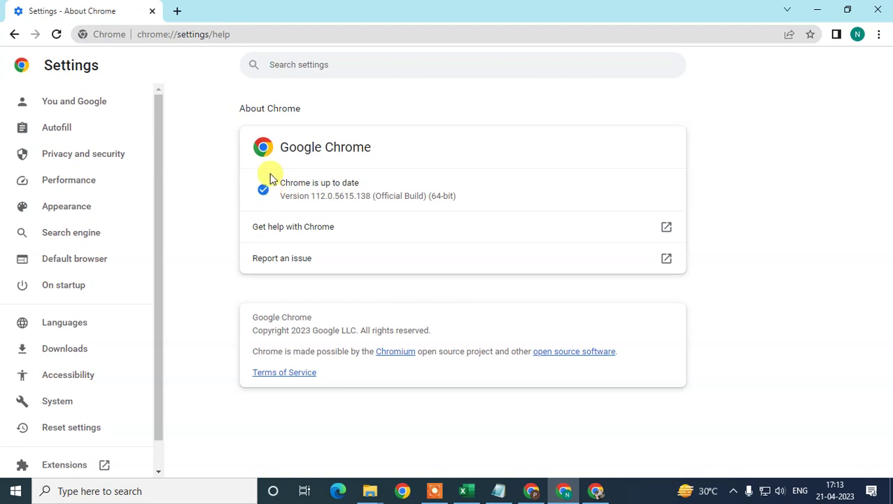
drag(269, 179, 361, 184)
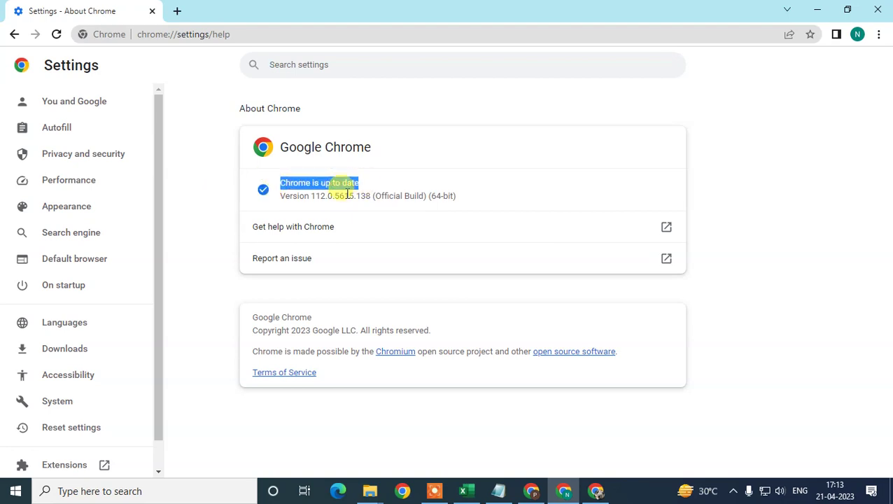
drag(278, 183, 389, 190)
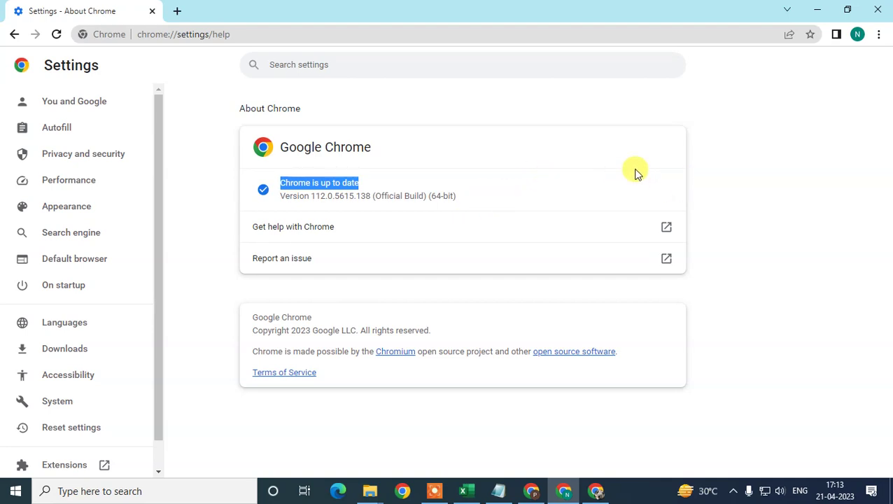
click(367, 193)
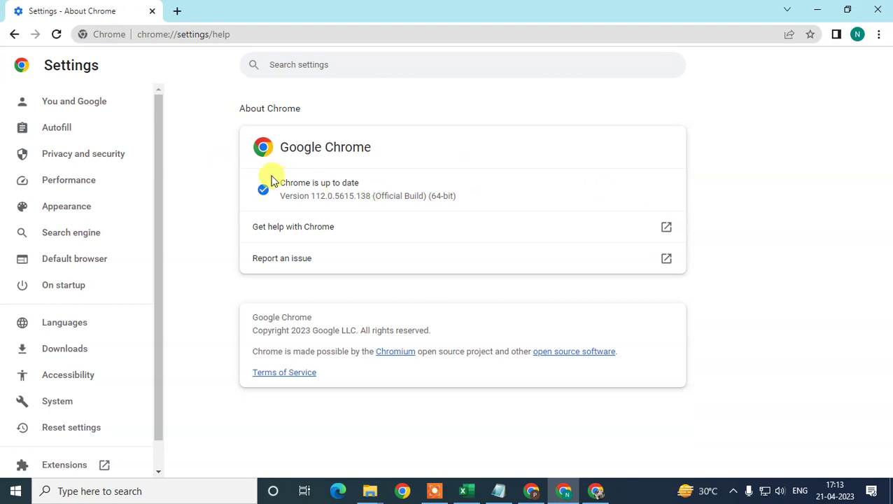
drag(273, 181, 550, 196)
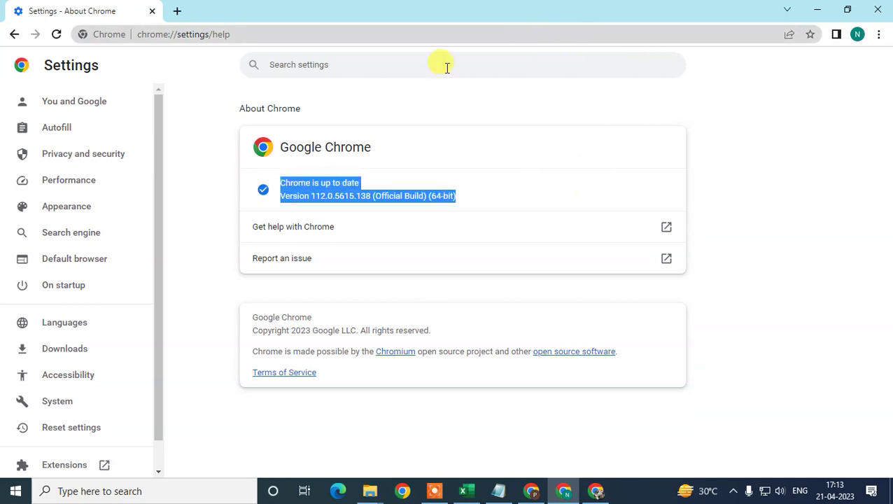
click(588, 187)
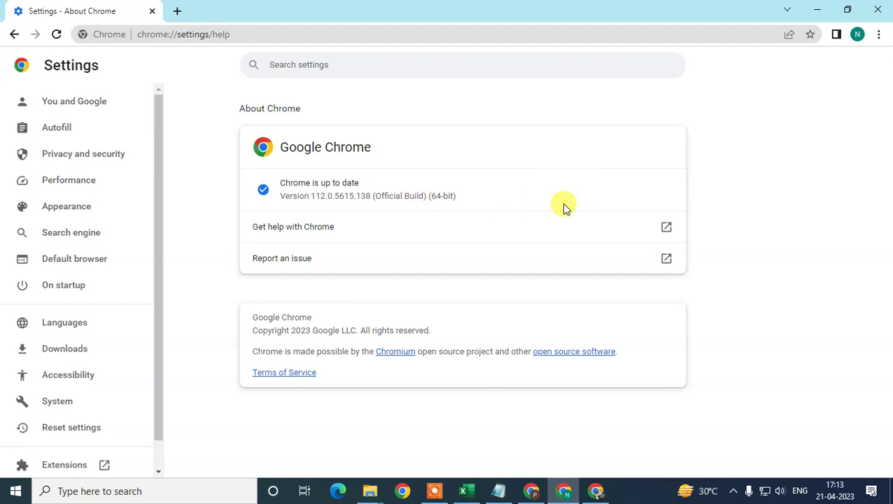
click(176, 10)
click(151, 11)
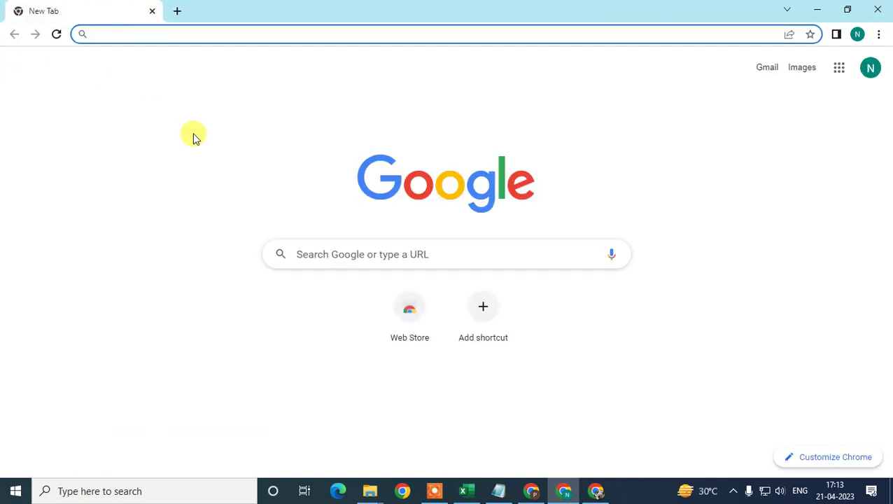
Go to Chrome Settings > Privacy and security > Site settings
click(879, 35)
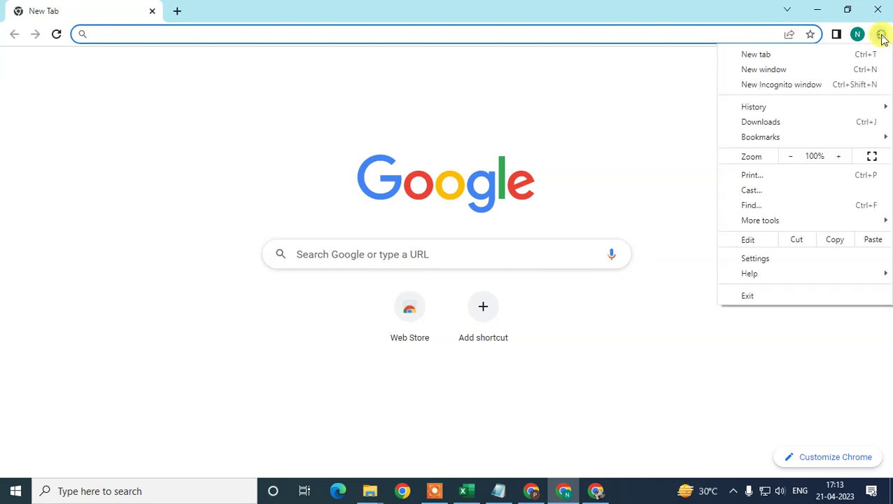
click(769, 258)
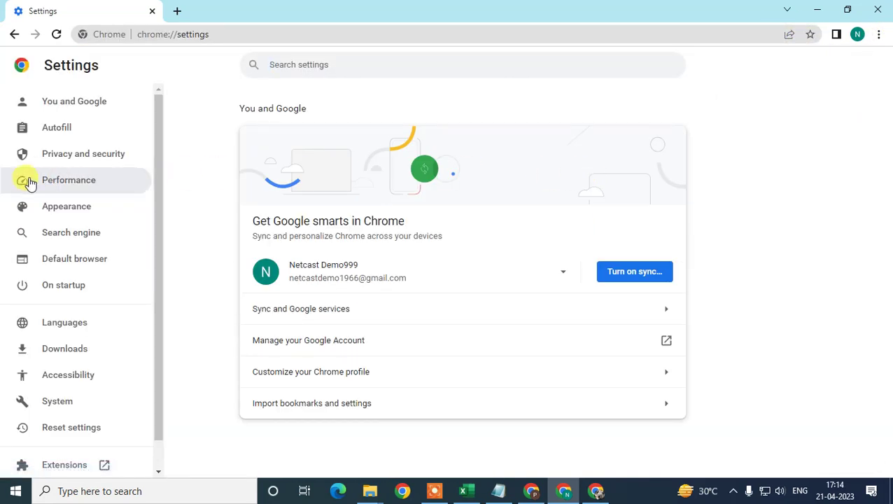
scroll(44, 185, down, 1)
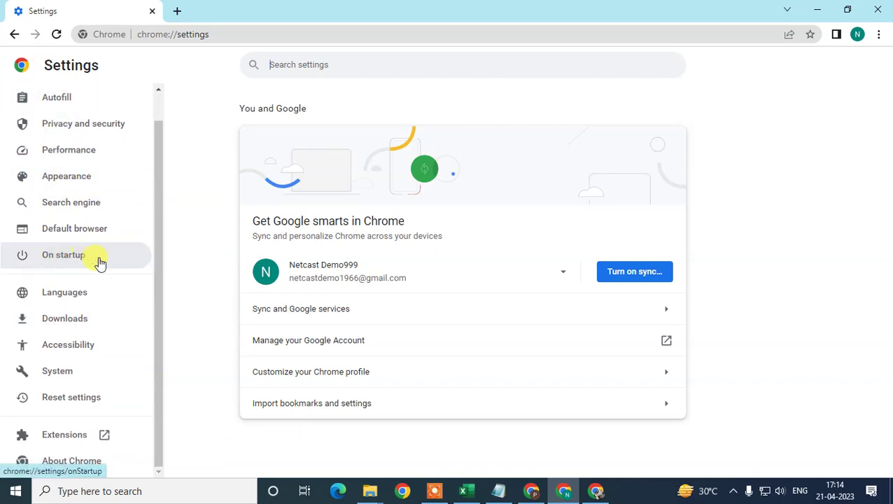
scroll(112, 289, up, 1)
click(64, 155)
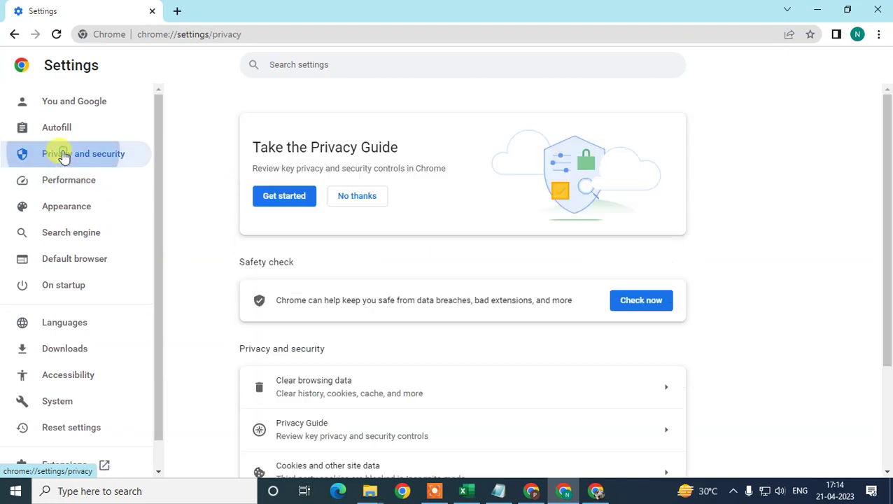
scroll(498, 241, down, 2)
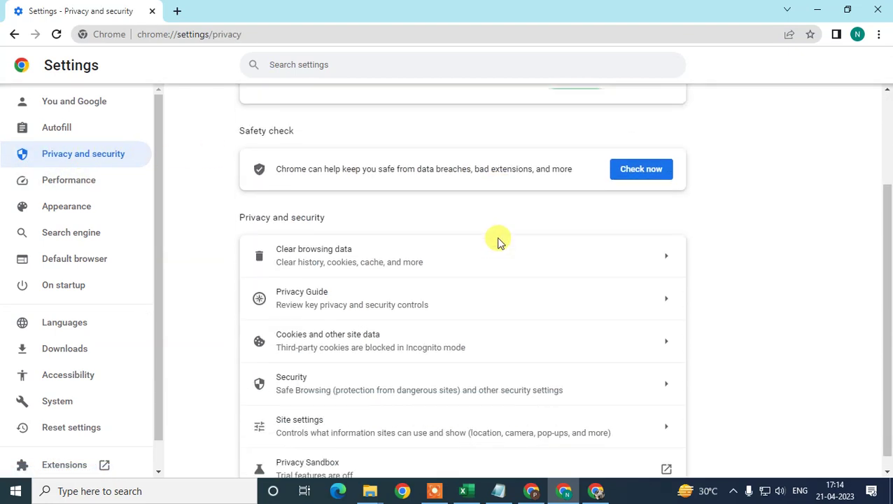
scroll(501, 239, down, 1)
click(357, 411)
Expand Additional permissions, inspect the File editing permission, then return to Site settings
scroll(522, 247, down, 3)
scroll(545, 281, down, 3)
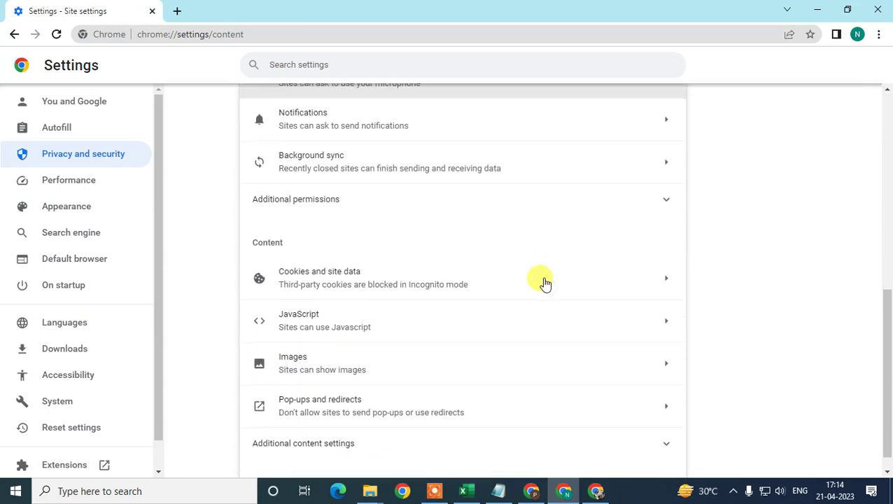
click(333, 200)
scroll(480, 246, down, 2)
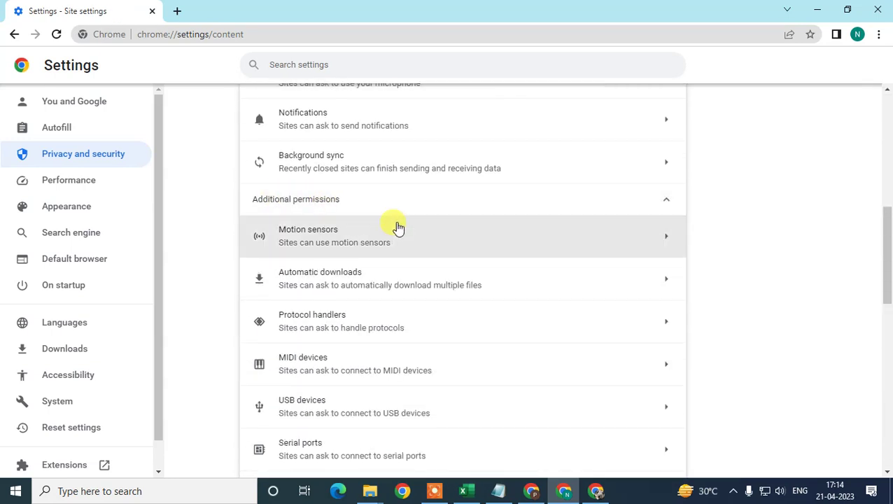
scroll(480, 247, down, 1)
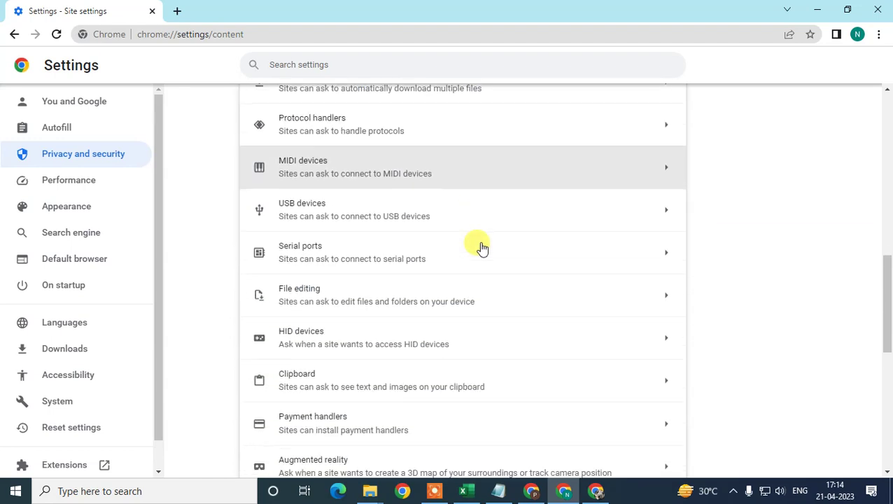
click(304, 297)
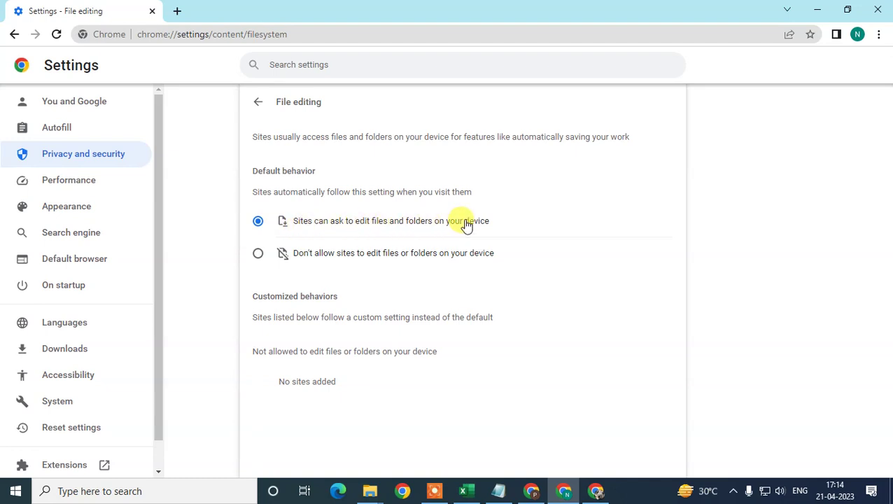
click(259, 103)
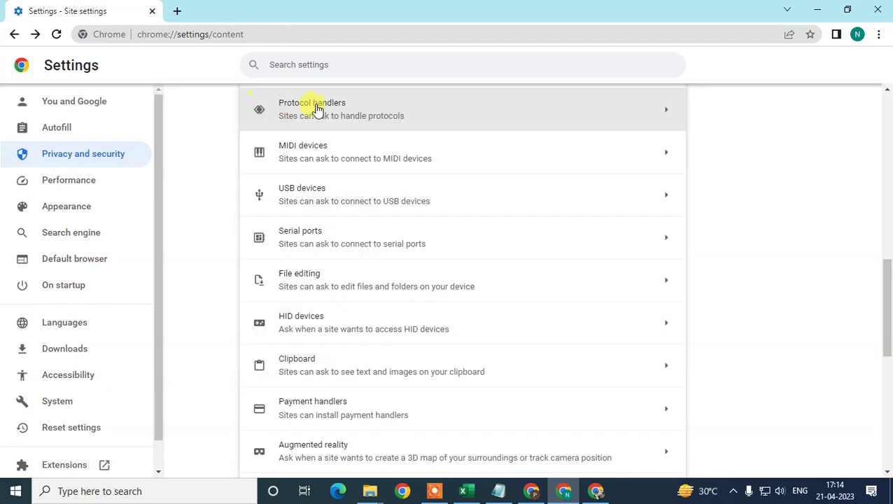
scroll(517, 286, down, 6)
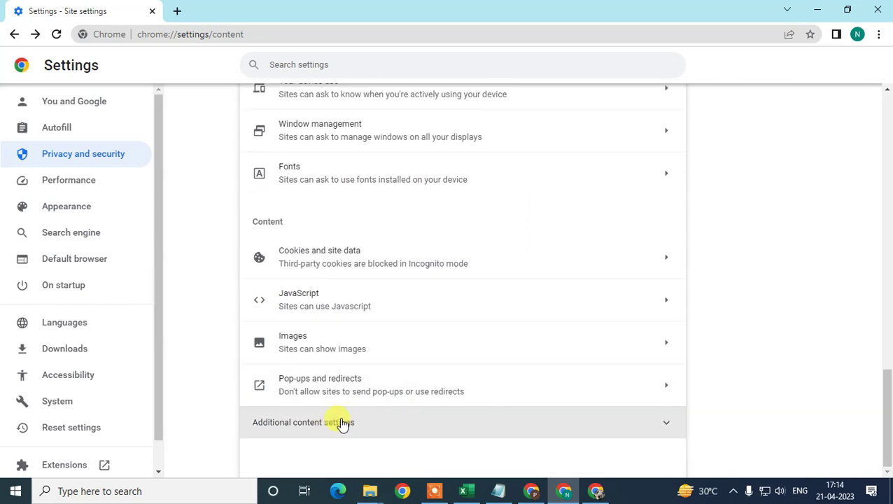
Set PDF documents to 'Download PDFs' under Additional content settings, then show the desktop
click(371, 425)
scroll(458, 279, down, 4)
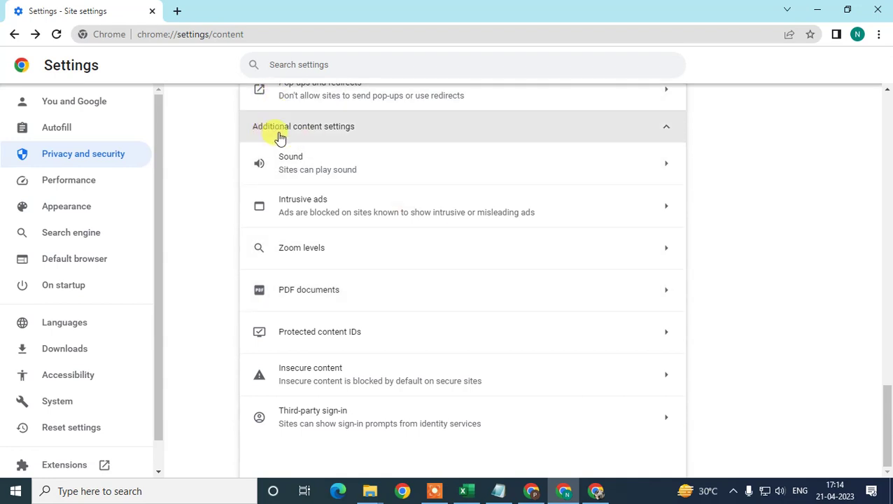
click(305, 305)
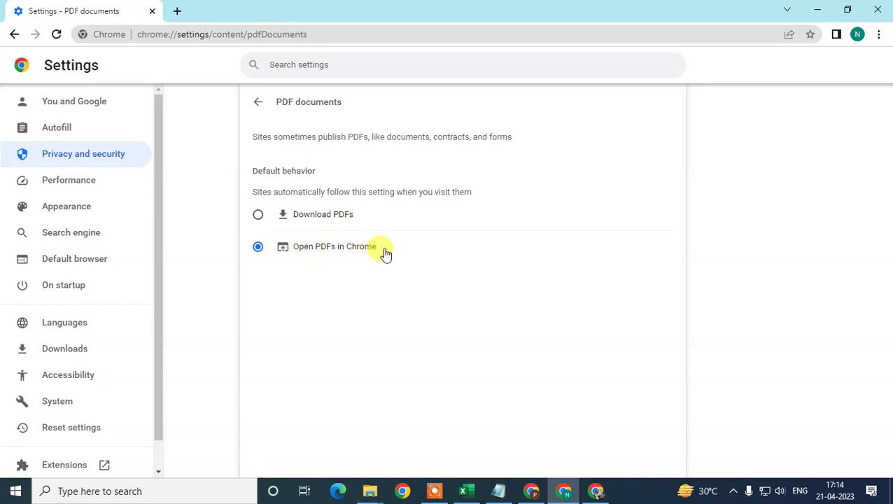
click(258, 215)
click(258, 103)
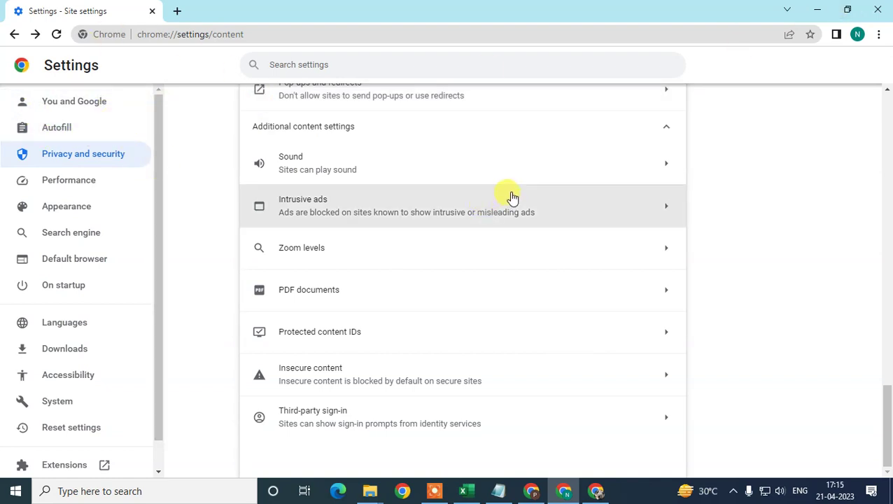
key(super+d)
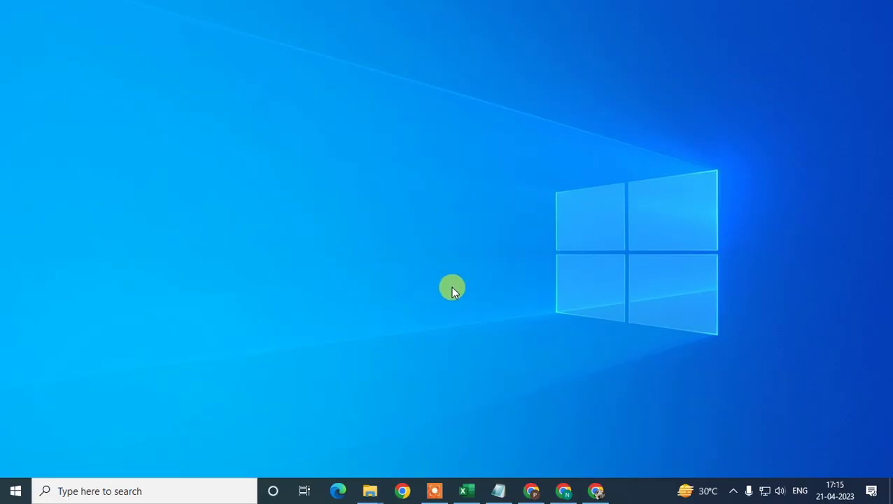
Refresh the desktop and open Windows Settings from the Start menu
right_click(452, 161)
click(505, 202)
click(102, 494)
click(16, 491)
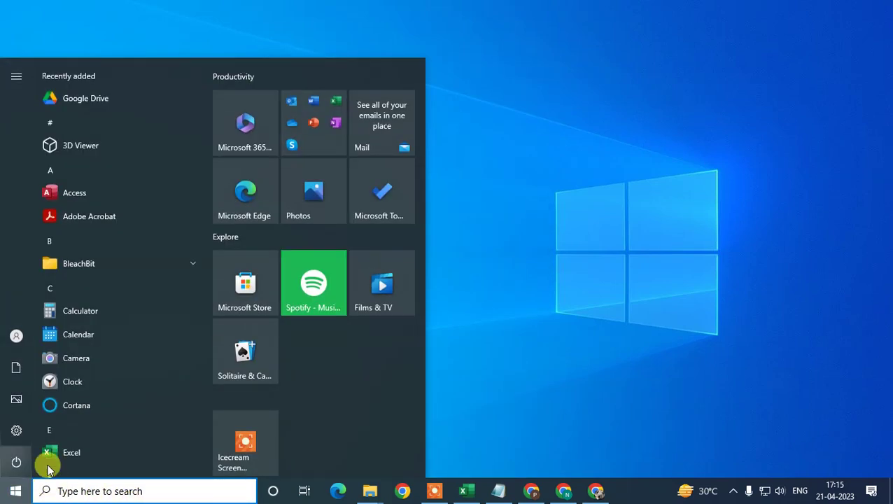
click(16, 430)
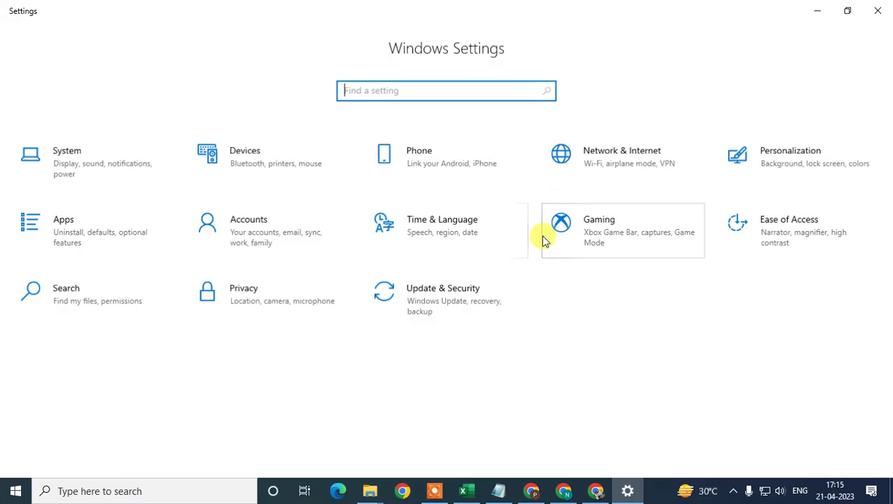
Go to Apps > Default apps and open 'Choose default apps by file type'
click(68, 237)
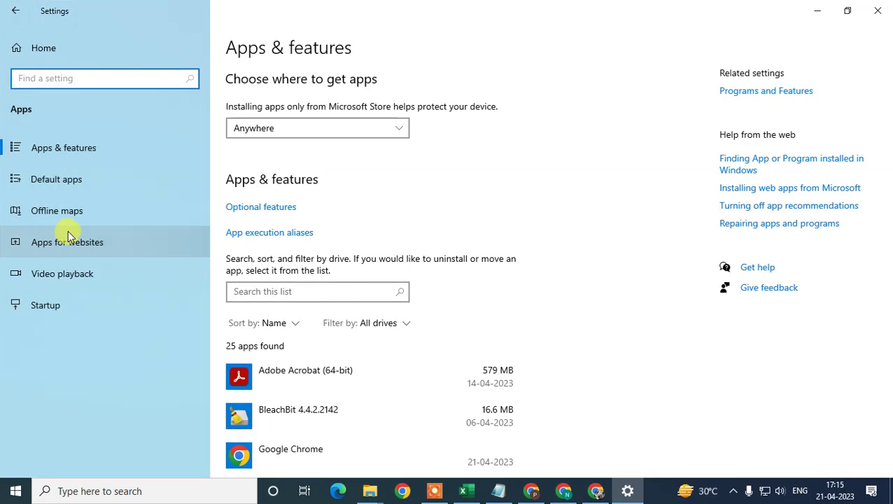
click(59, 183)
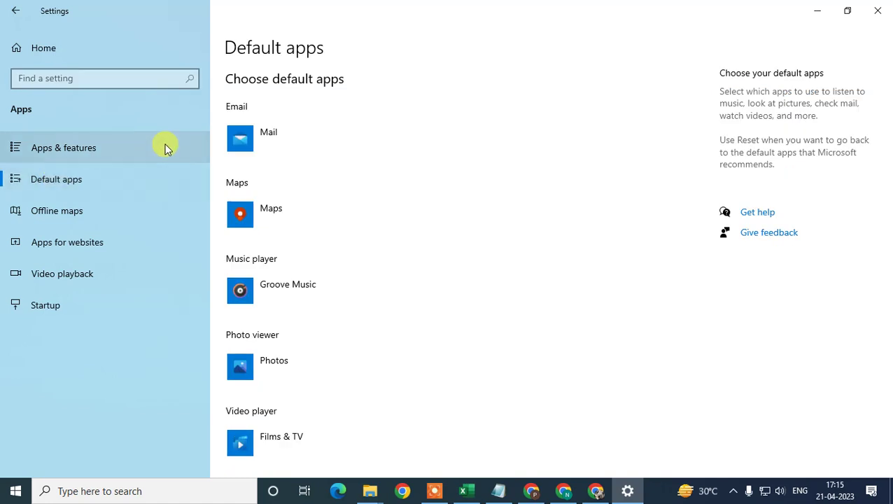
scroll(326, 224, down, 4)
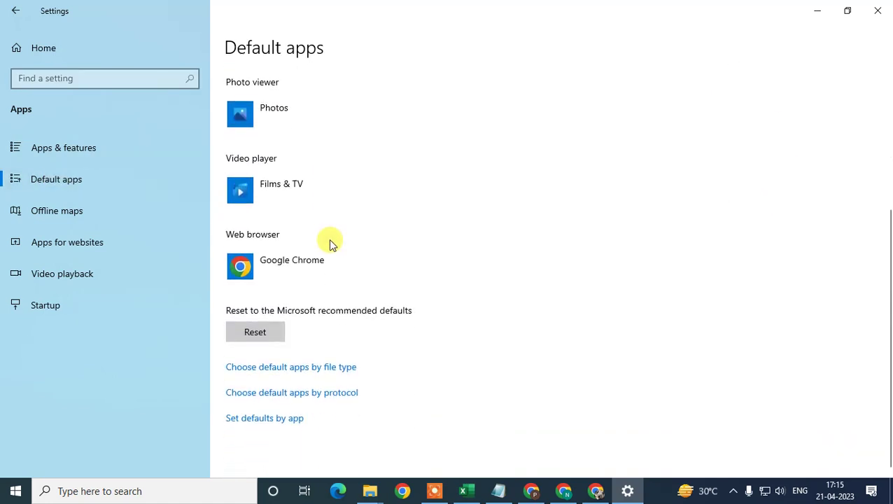
click(340, 371)
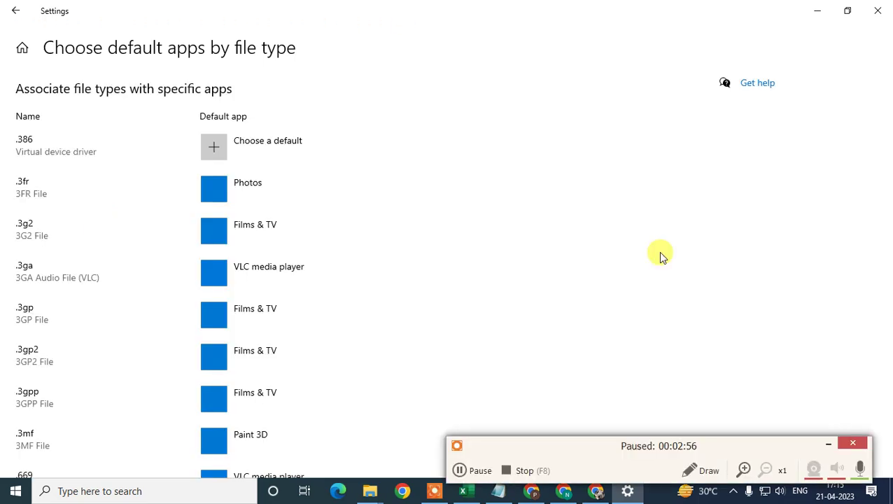
scroll(354, 265, down, 1)
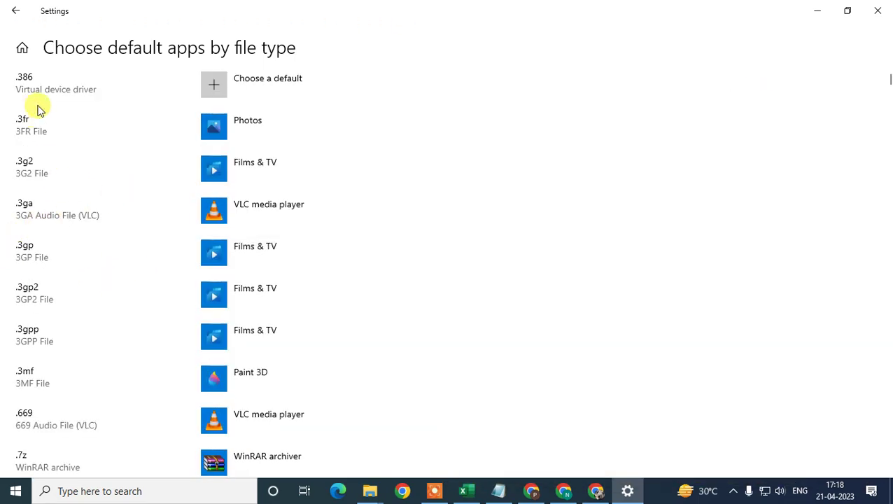
scroll(38, 110, down, 10)
scroll(77, 272, down, 8)
scroll(77, 272, down, 12)
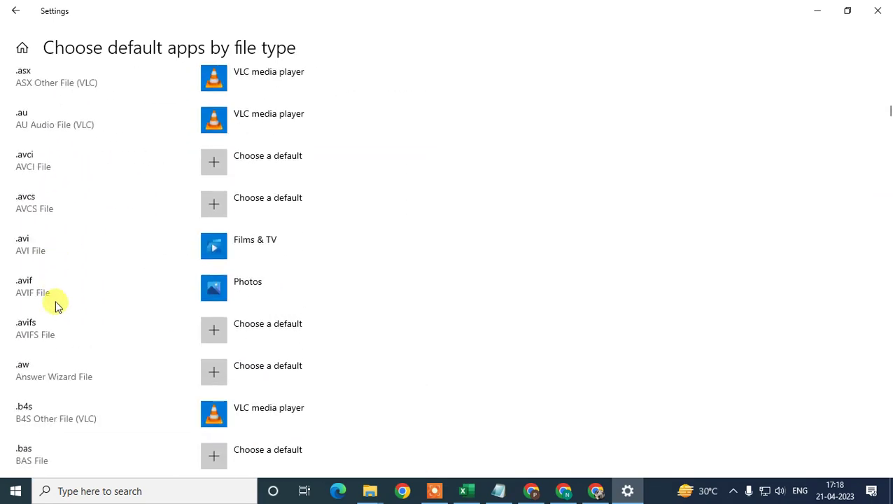
scroll(56, 303, down, 6)
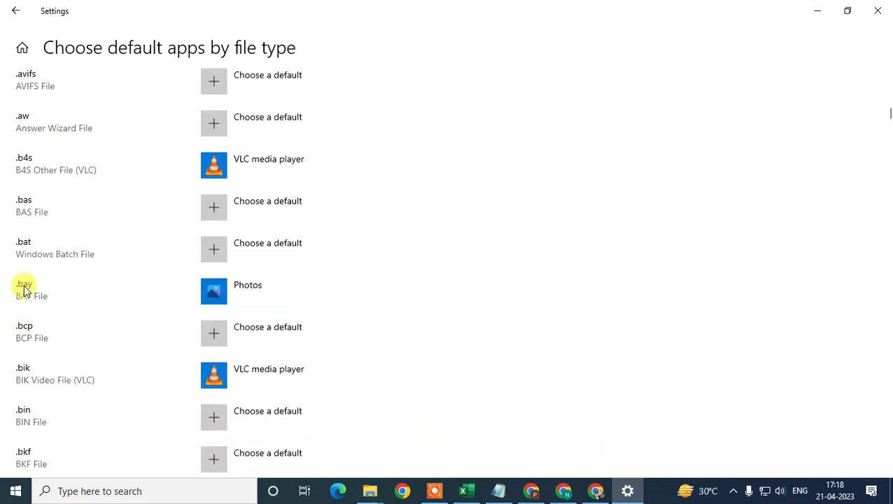
click(215, 293)
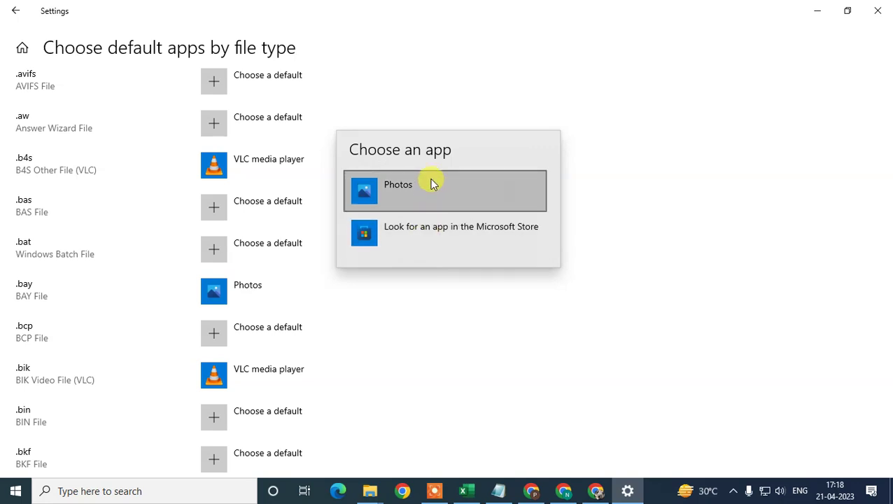
click(444, 343)
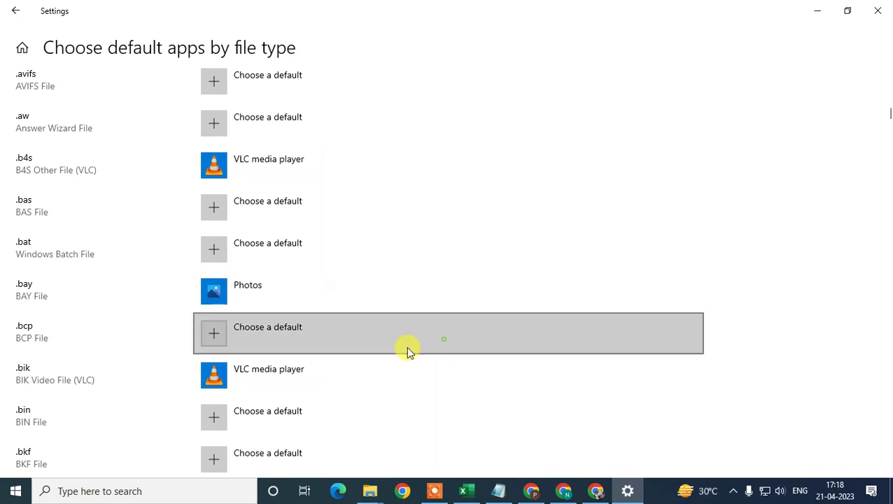
scroll(72, 294, down, 10)
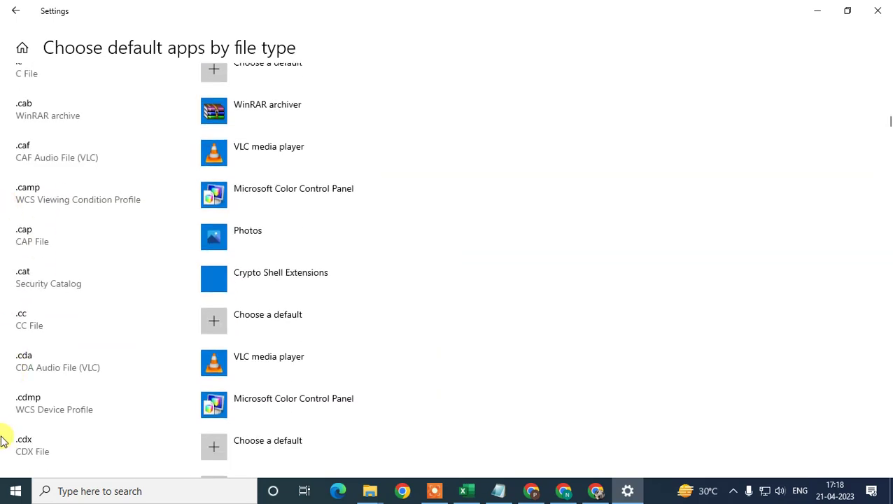
scroll(28, 392, down, 2)
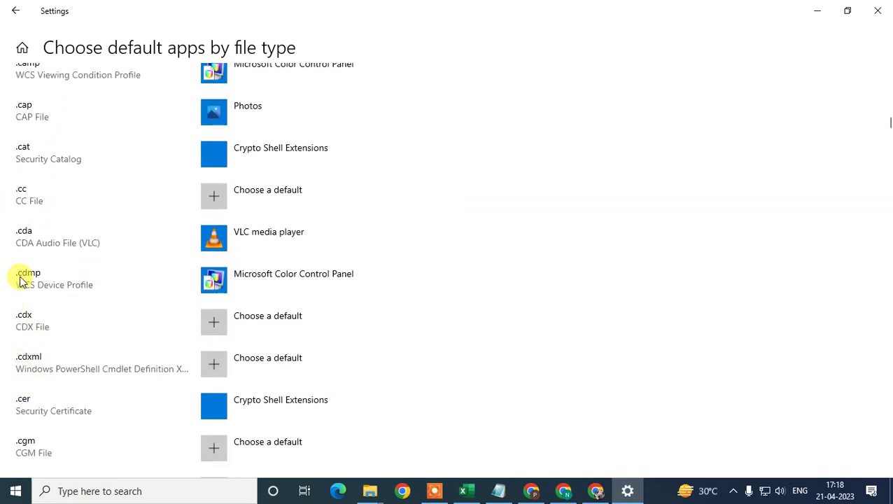
scroll(19, 324, down, 5)
scroll(34, 409, down, 20)
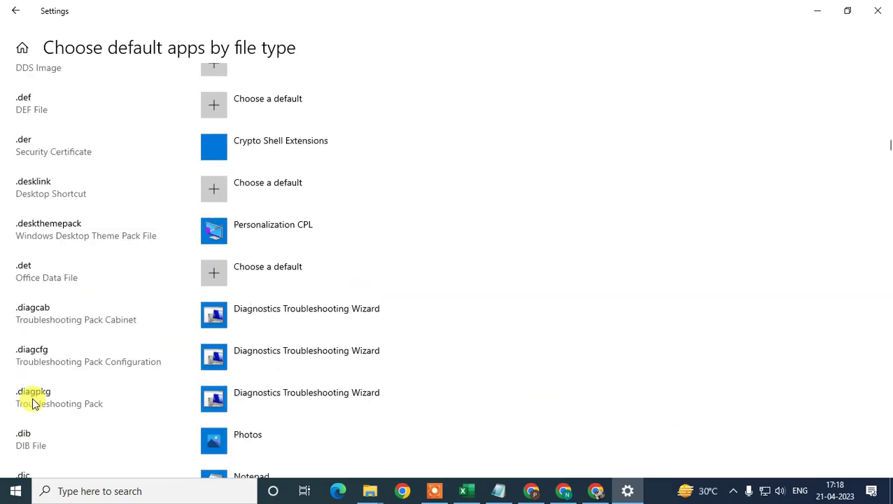
scroll(14, 335, up, 3)
scroll(35, 385, down, 7)
scroll(46, 381, down, 5)
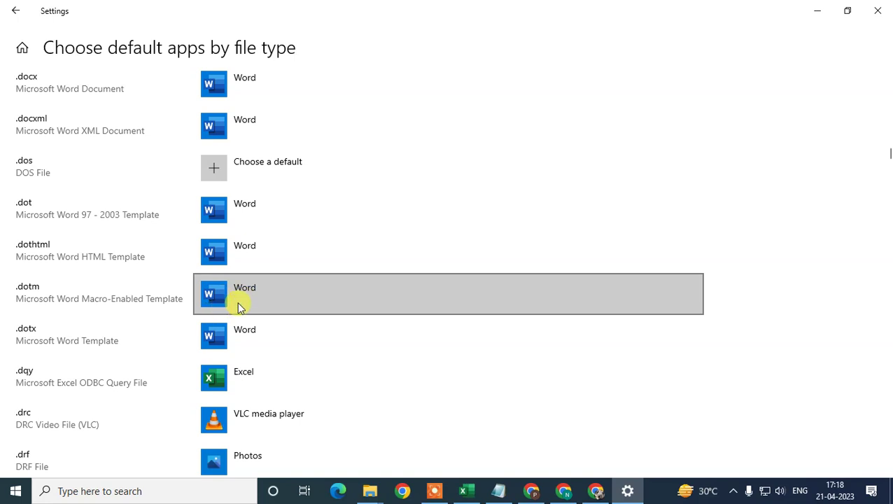
Return to the main Default apps page and bring up the Downloads folder window
click(16, 13)
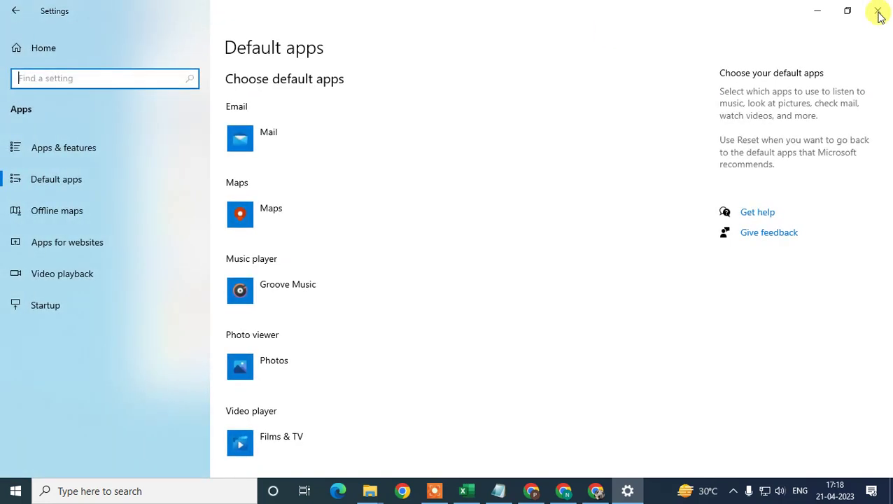
mouse_move(364, 491)
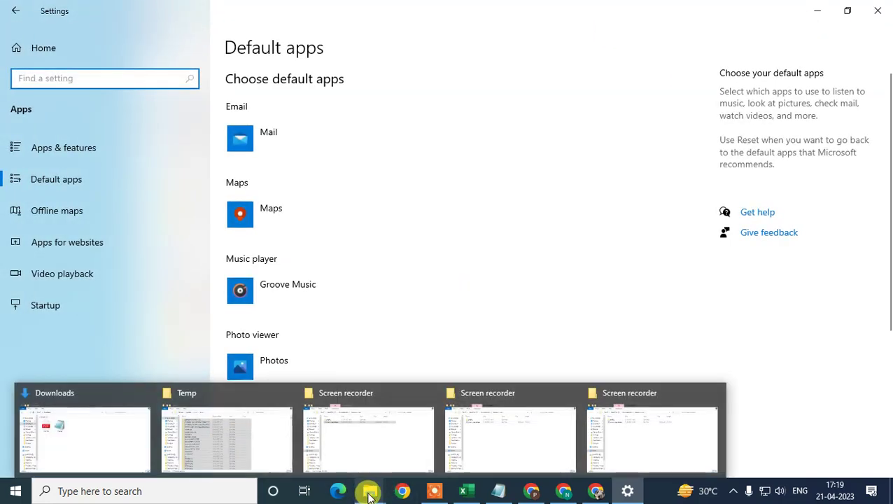
click(54, 448)
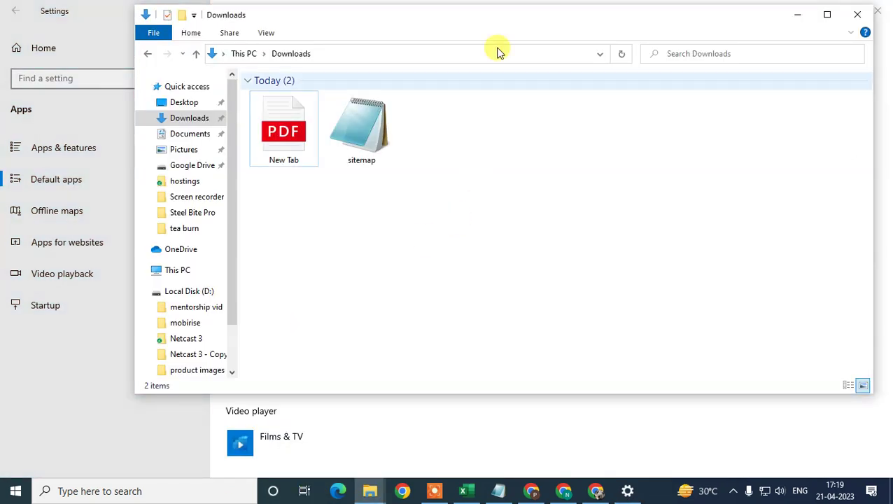
Open New Tab.pdf with Adobe Acrobat, then close Acrobat Reader
click(299, 140)
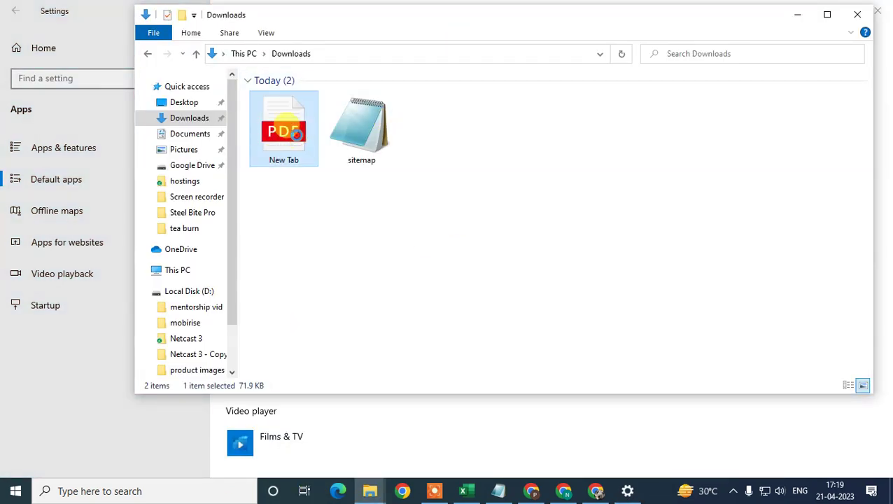
right_click(298, 140)
mouse_move(387, 237)
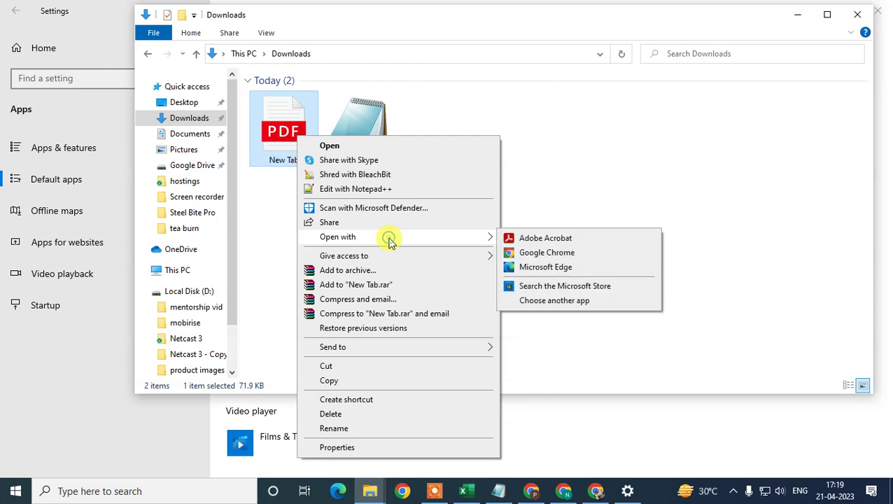
click(547, 239)
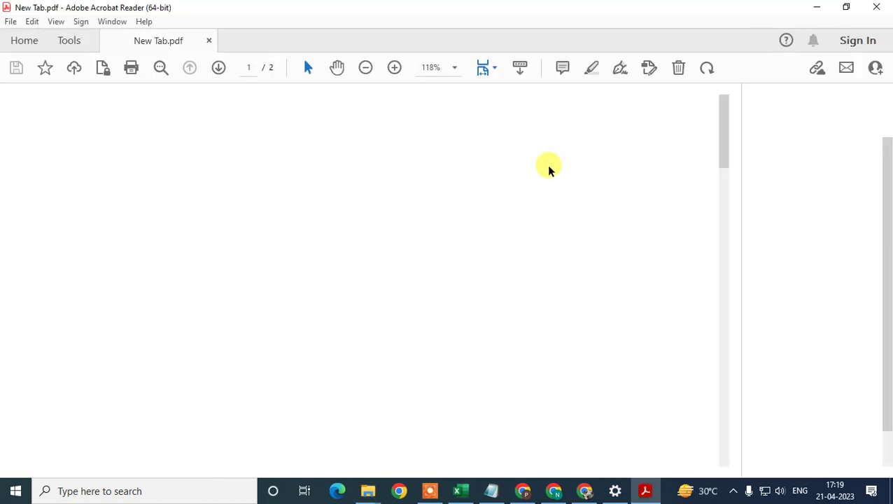
click(885, 7)
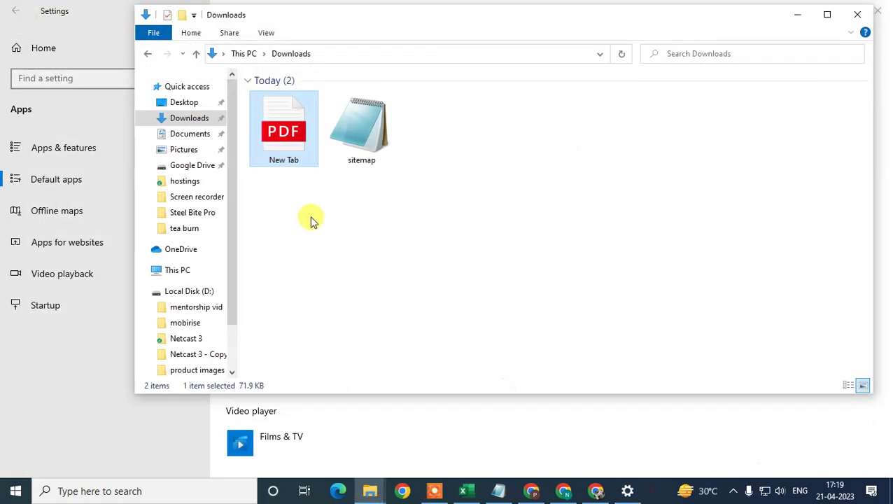
Open New Tab.pdf with Google Chrome, which downloads it, then minimize Chrome
right_click(283, 118)
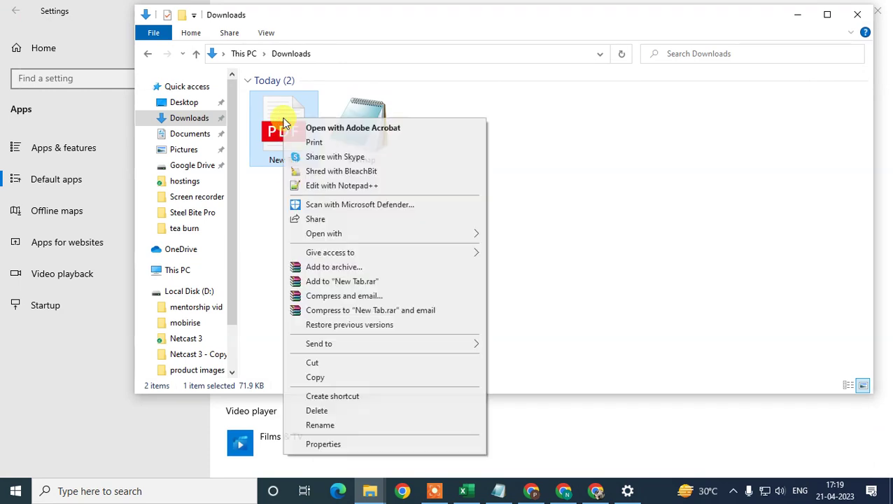
mouse_move(333, 232)
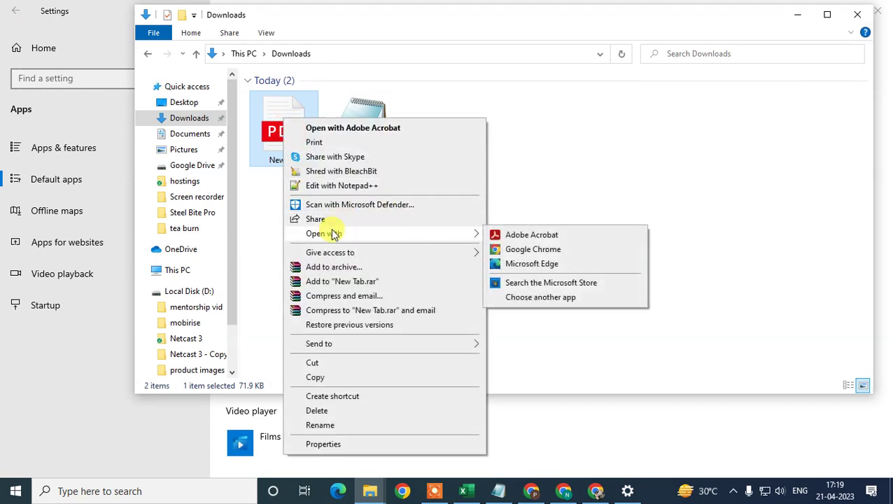
click(547, 252)
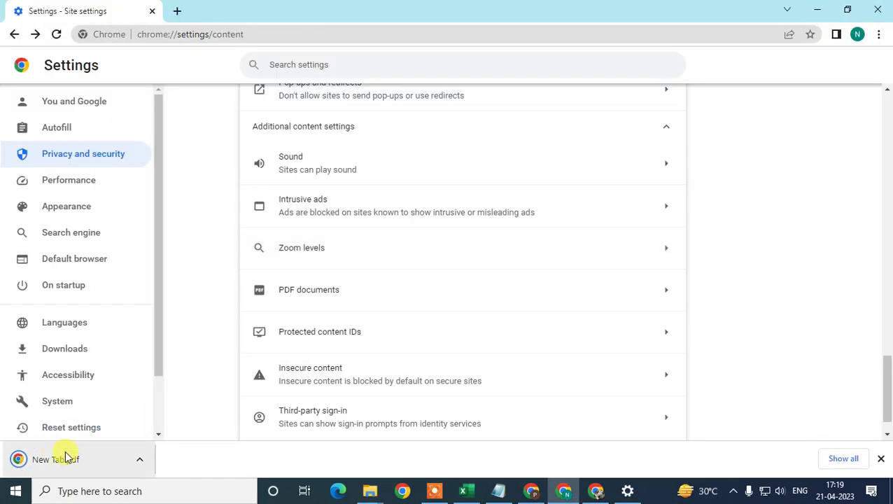
click(816, 9)
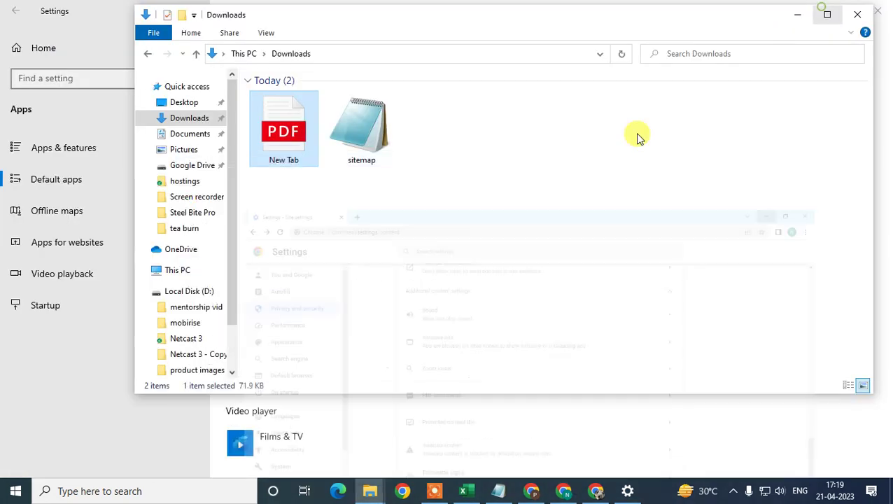
Use Open with > Choose another app on New Tab.pdf and select Adobe Acrobat
right_click(279, 125)
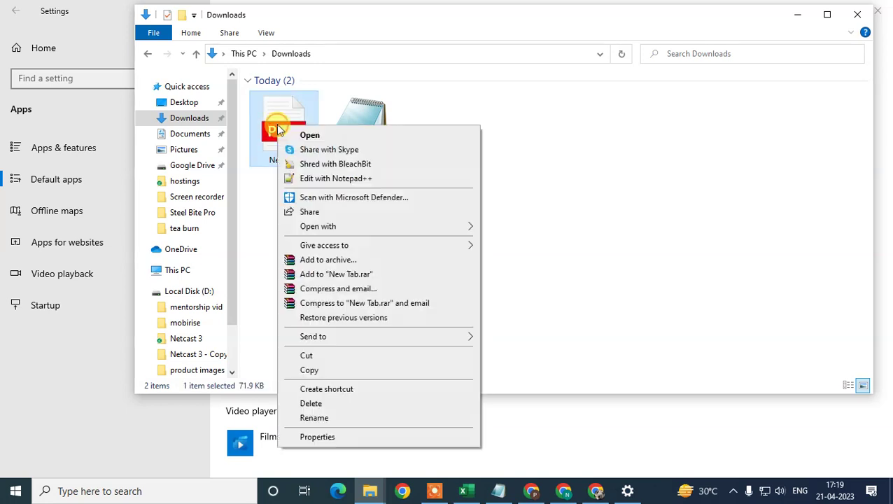
click(377, 226)
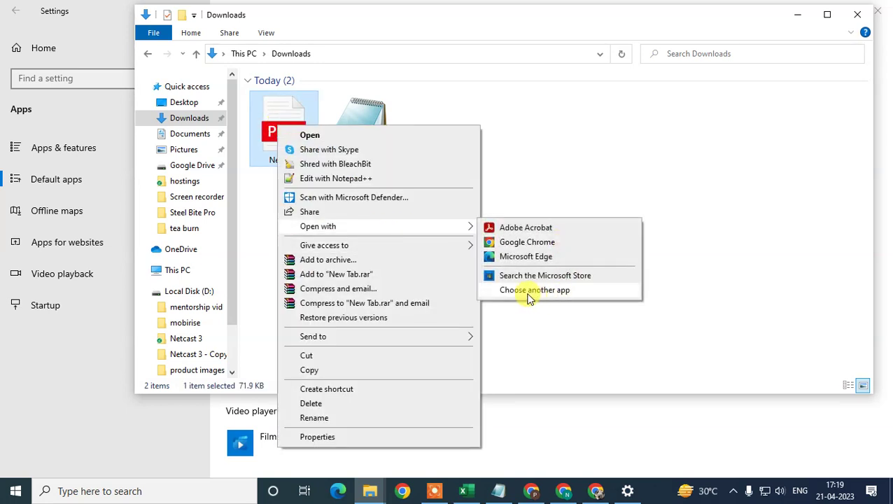
click(628, 119)
click(272, 117)
right_click(272, 121)
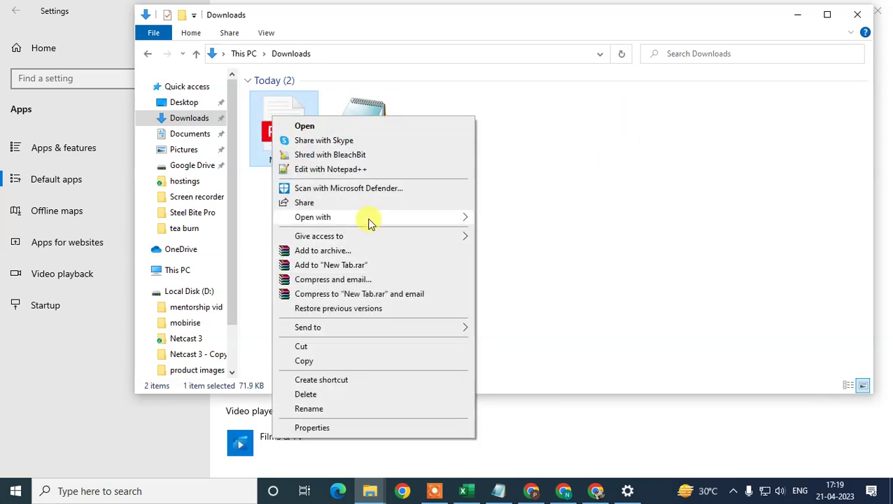
mouse_move(381, 217)
click(540, 284)
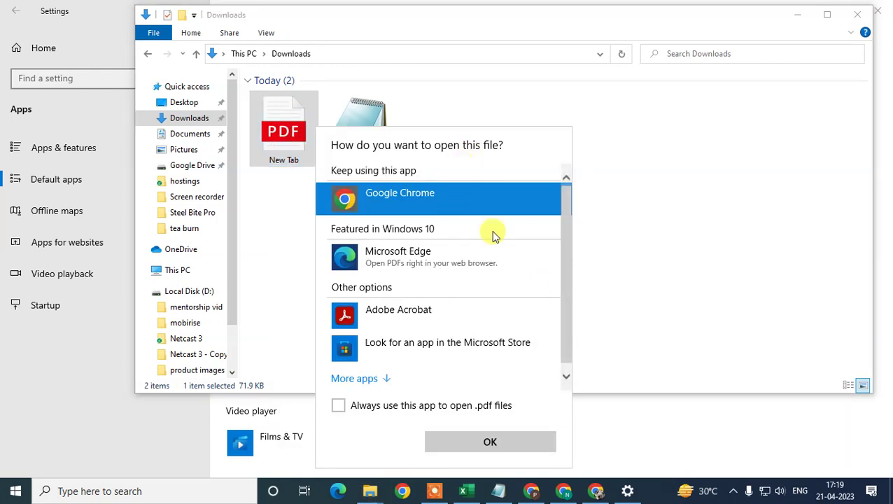
click(376, 313)
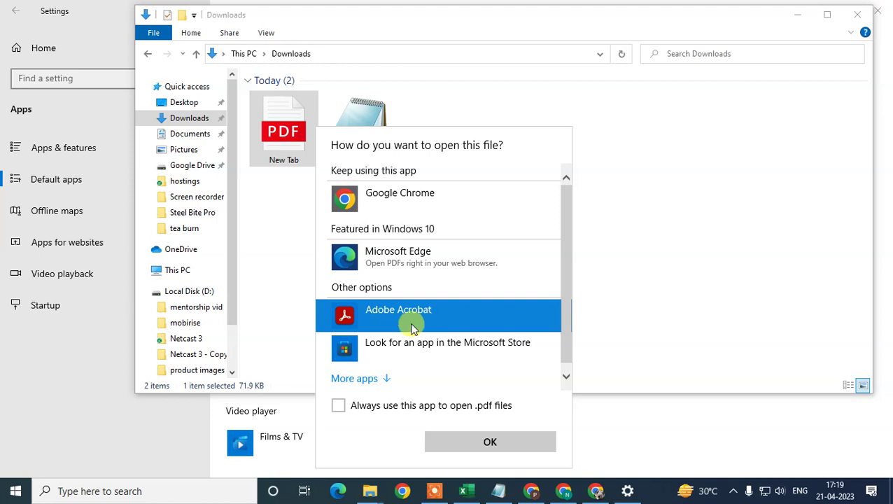